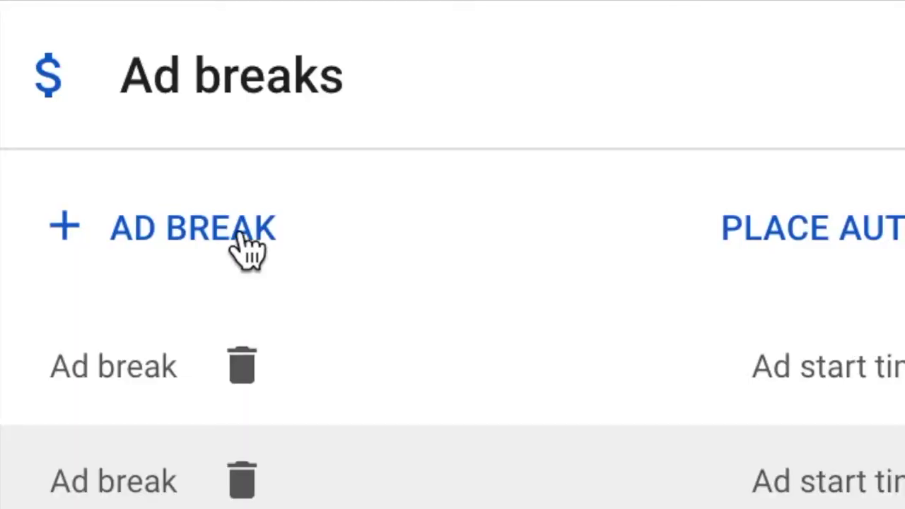
Step: Add ad breaks at the chosen playhead positions of the video, including one at about 33:02
{"action": "left_click", "coordinate": [242, 239]}
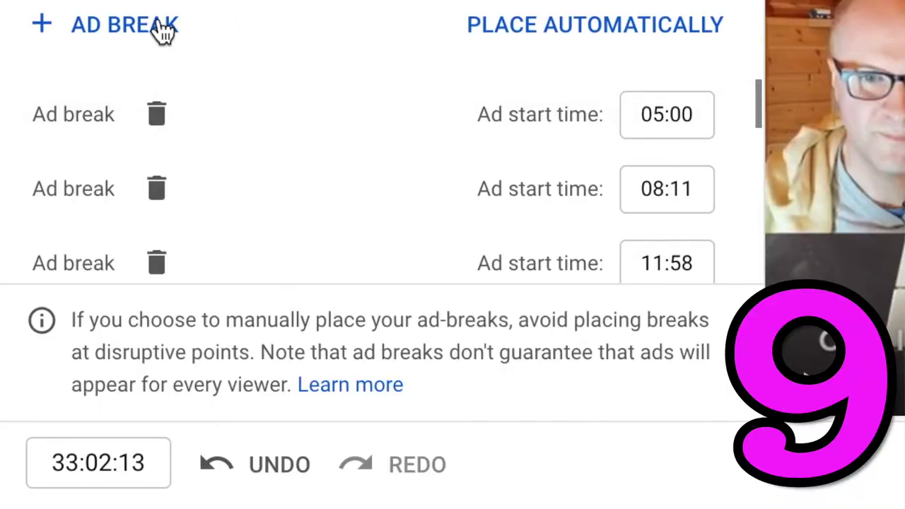
{"action": "left_click", "coordinate": [162, 27]}
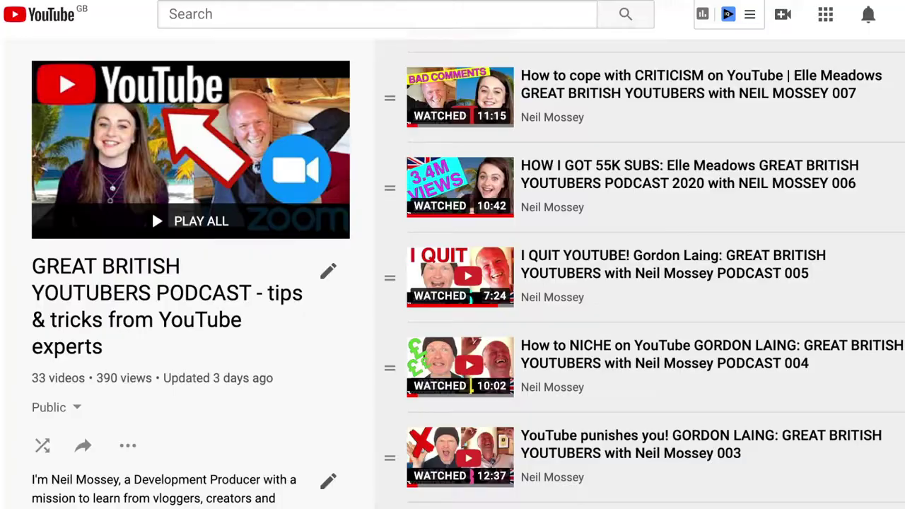
{"action": "scroll", "coordinate": [849, 506], "scroll_direction": "up", "scroll_amount": 3}
{"action": "scroll", "coordinate": [849, 506], "scroll_direction": "up", "scroll_amount": 15}
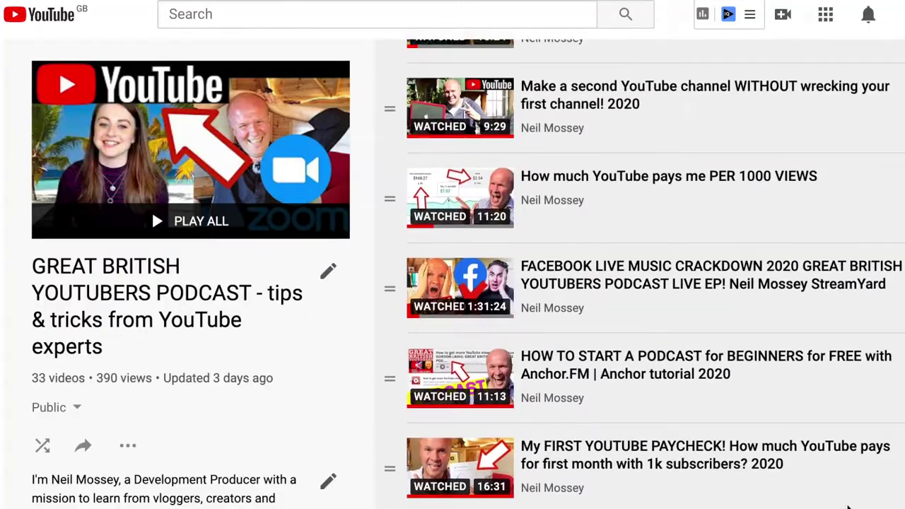
{"action": "scroll", "coordinate": [848, 507], "scroll_direction": "down", "scroll_amount": 1}
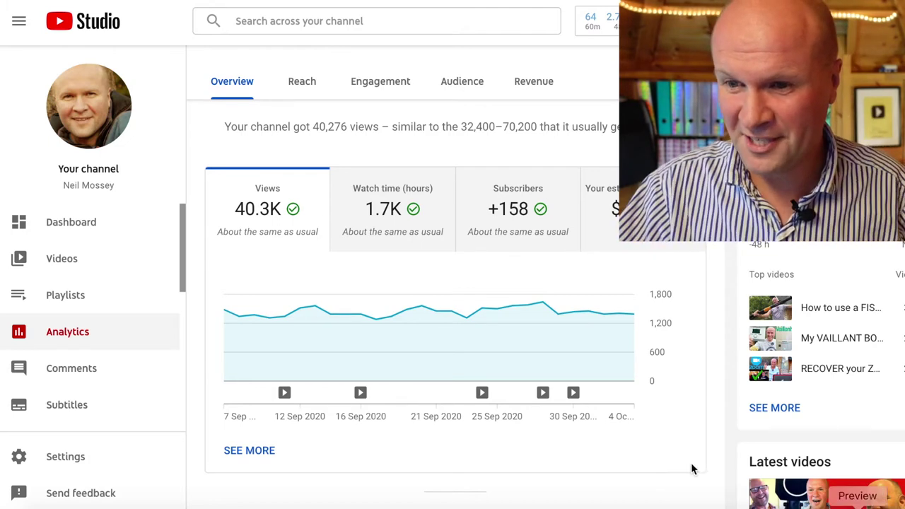
Step: Review the channel analytics overview and open the video analytics of the Vaillant boiler remote control video from the top videos
{"action": "scroll", "coordinate": [723, 325], "scroll_direction": "up", "scroll_amount": 1}
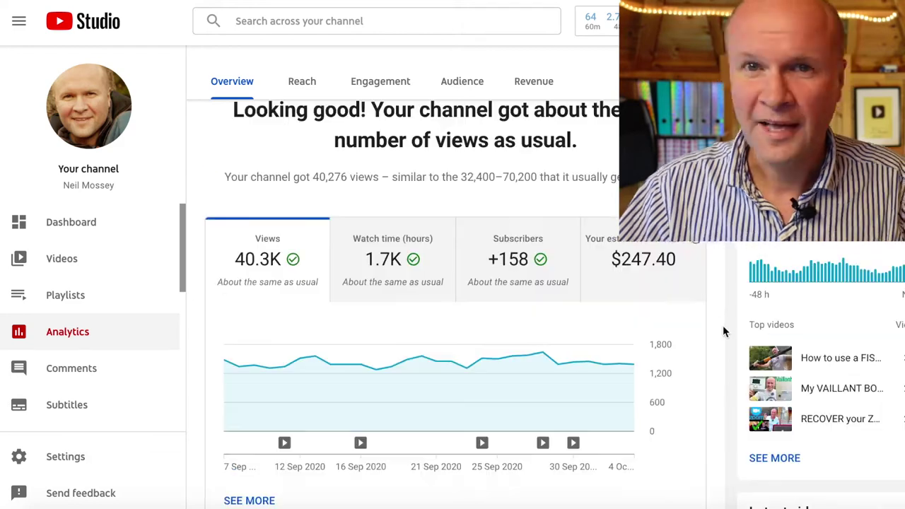
{"action": "scroll", "coordinate": [723, 326], "scroll_direction": "down", "scroll_amount": 3}
{"action": "scroll", "coordinate": [723, 325], "scroll_direction": "down", "scroll_amount": 5}
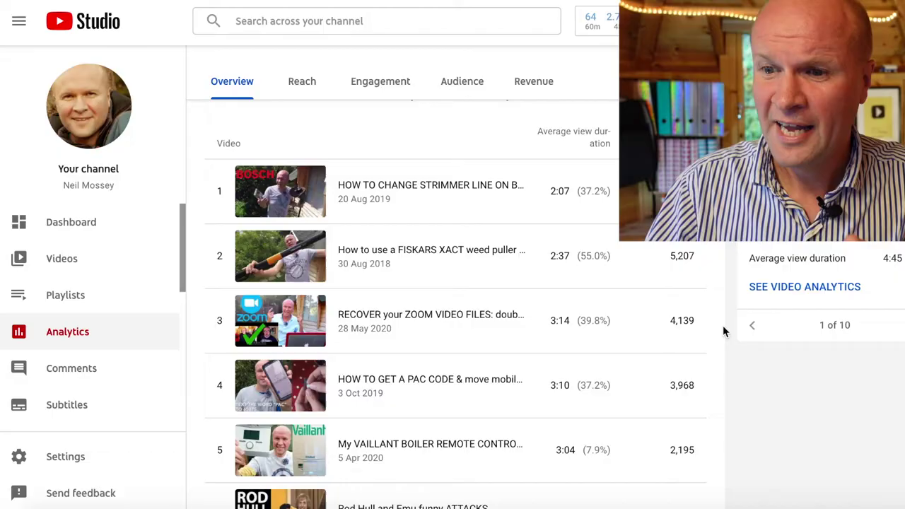
{"action": "scroll", "coordinate": [723, 325], "scroll_direction": "up", "scroll_amount": 1}
{"action": "scroll", "coordinate": [723, 326], "scroll_direction": "down", "scroll_amount": 1}
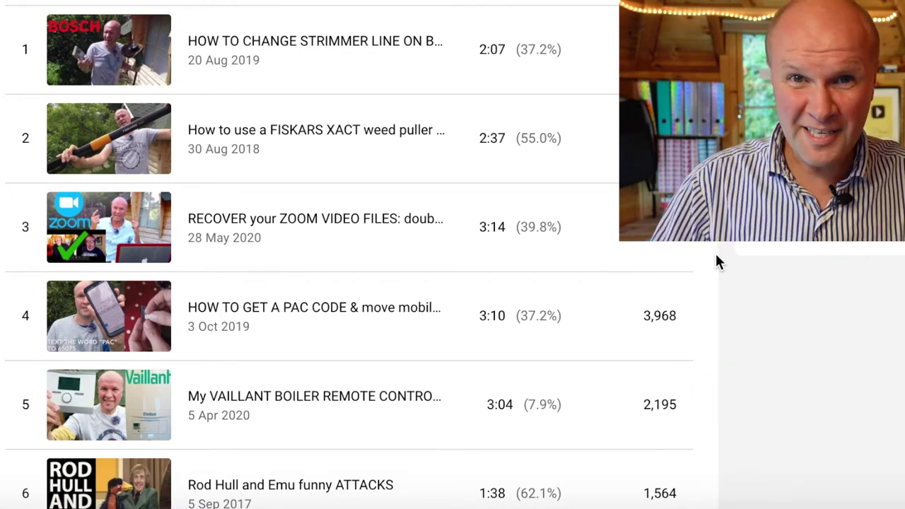
{"action": "left_click", "coordinate": [363, 404]}
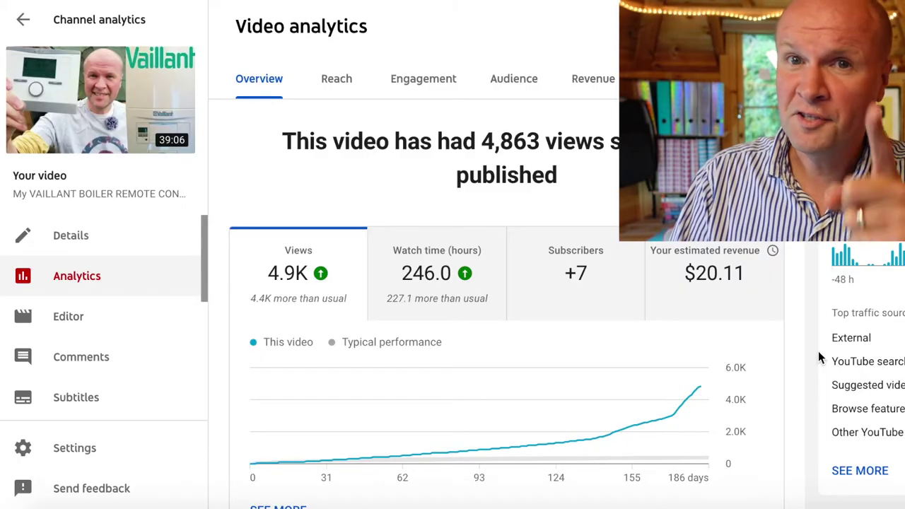
{"action": "scroll", "coordinate": [818, 351], "scroll_direction": "down", "scroll_amount": 1}
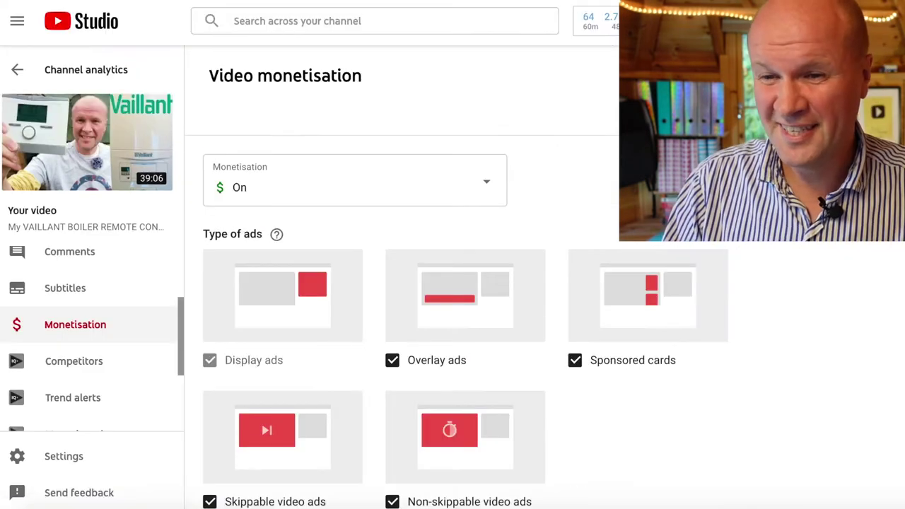
Step: Open the mid-roll manager from the video's monetisation settings and examine the start times of the existing ad breaks
{"action": "scroll", "coordinate": [444, 297], "scroll_direction": "down", "scroll_amount": 5}
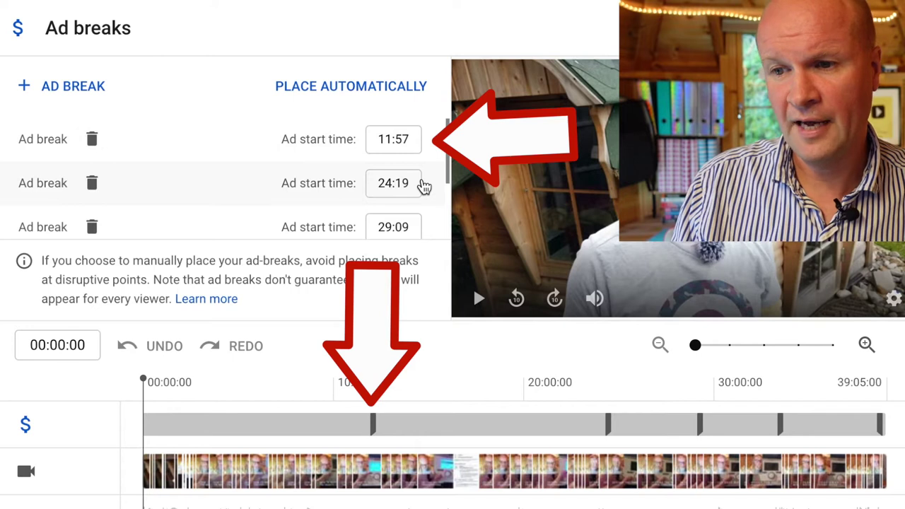
{"action": "scroll", "coordinate": [423, 185], "scroll_direction": "down", "scroll_amount": 1}
{"action": "scroll", "coordinate": [423, 186], "scroll_direction": "down", "scroll_amount": 3}
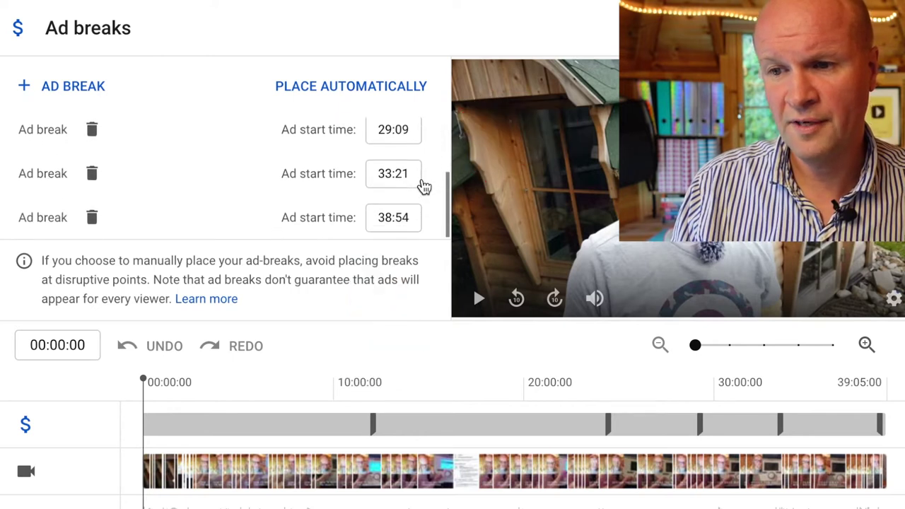
{"action": "scroll", "coordinate": [426, 203], "scroll_direction": "up", "scroll_amount": 3}
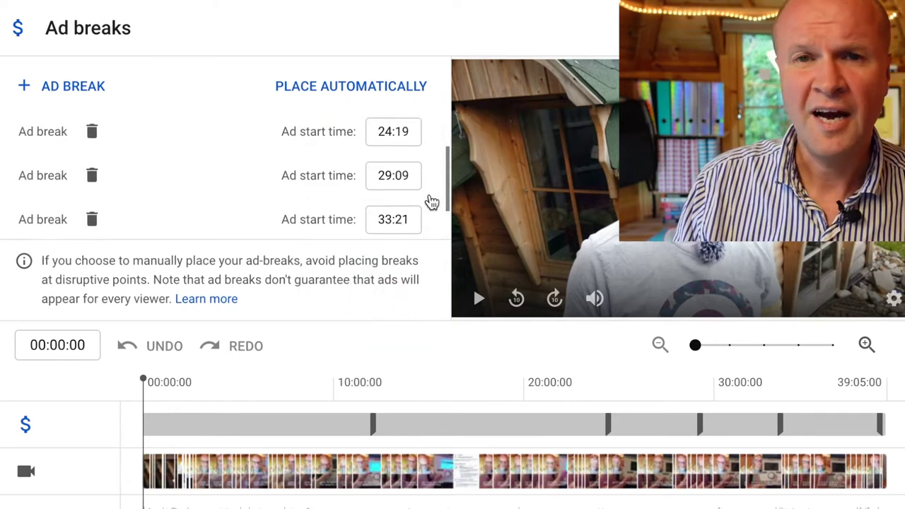
{"action": "scroll", "coordinate": [431, 203], "scroll_direction": "up", "scroll_amount": 1}
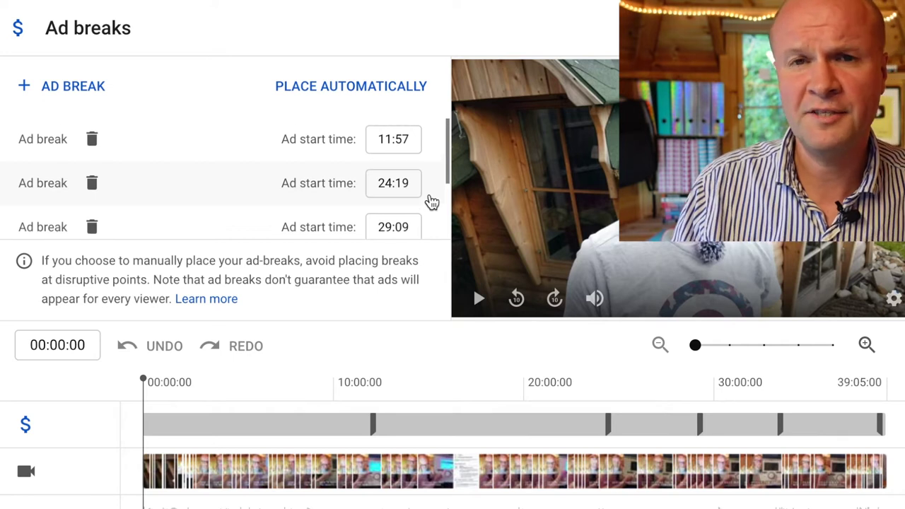
{"action": "scroll", "coordinate": [392, 165], "scroll_direction": "down", "scroll_amount": 2}
{"action": "scroll", "coordinate": [393, 166], "scroll_direction": "down", "scroll_amount": 2}
{"action": "mouse_move", "coordinate": [607, 292]}
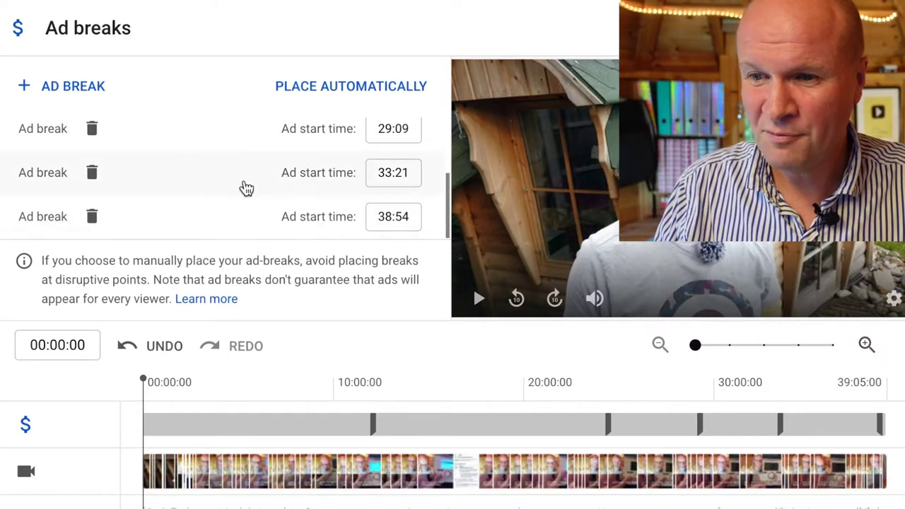
{"action": "scroll", "coordinate": [246, 188], "scroll_direction": "up", "scroll_amount": 2}
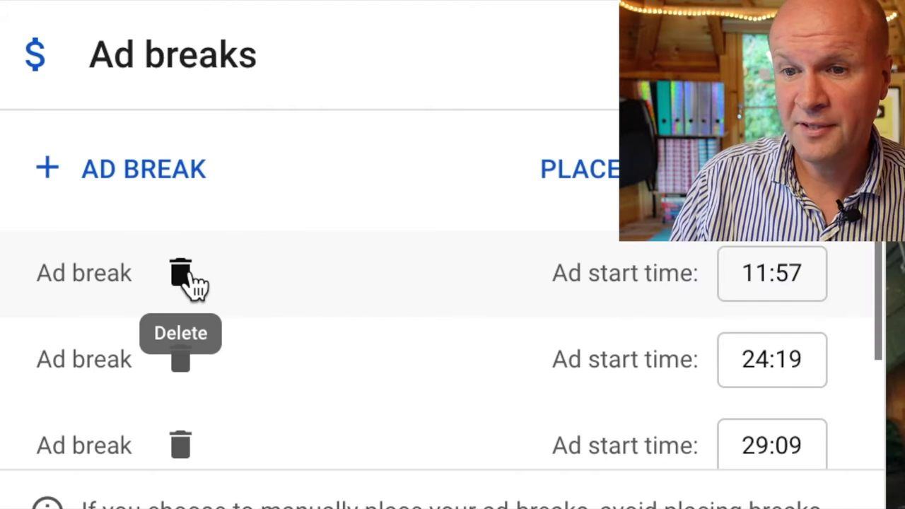
Step: Delete all five existing ad breaks, from 11:57 through 38:54
{"action": "left_click", "coordinate": [182, 276]}
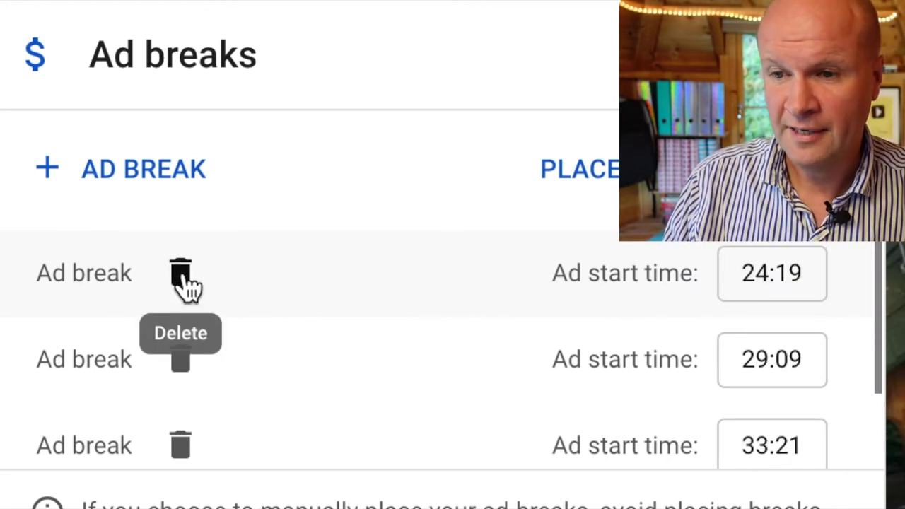
{"action": "left_click", "coordinate": [182, 276]}
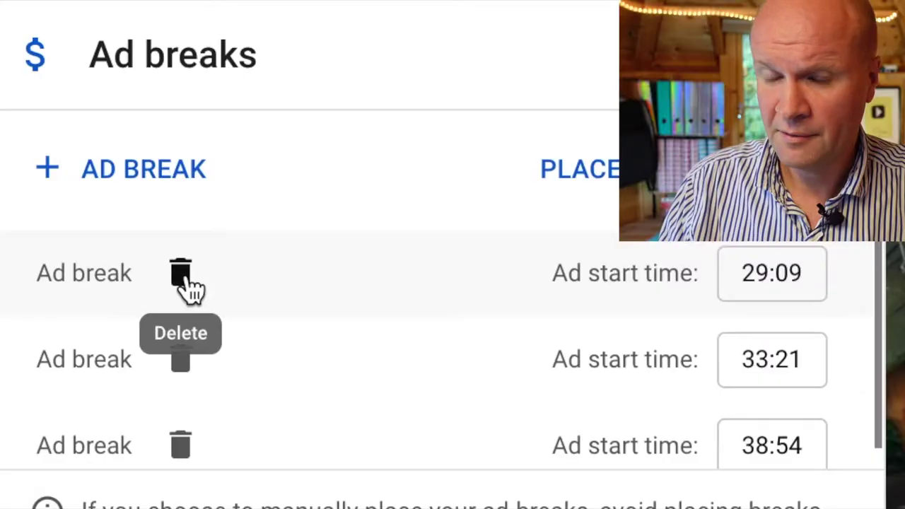
{"action": "left_click", "coordinate": [182, 276]}
{"action": "left_click", "coordinate": [181, 276]}
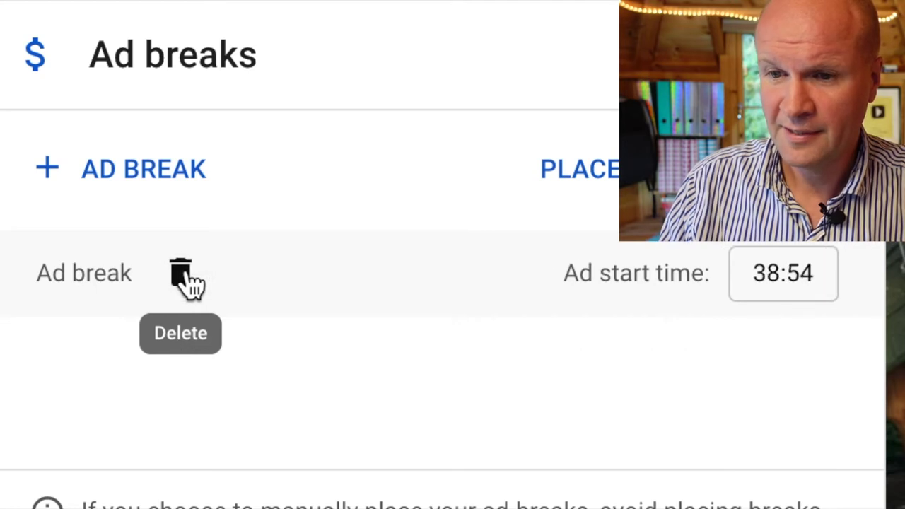
{"action": "left_click", "coordinate": [181, 274]}
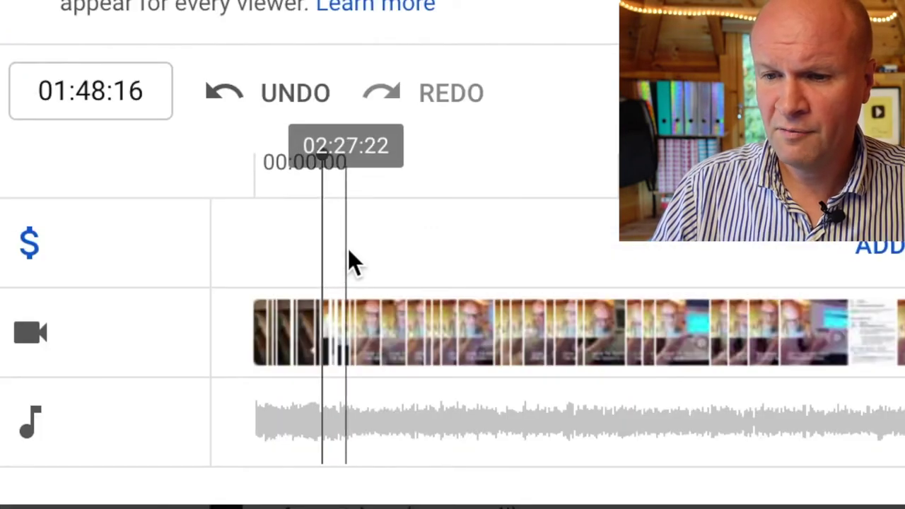
Step: Preview the video around the five-minute mark, add an ad break at about 05:00 and keep the ad break changes
{"action": "left_click", "coordinate": [435, 273]}
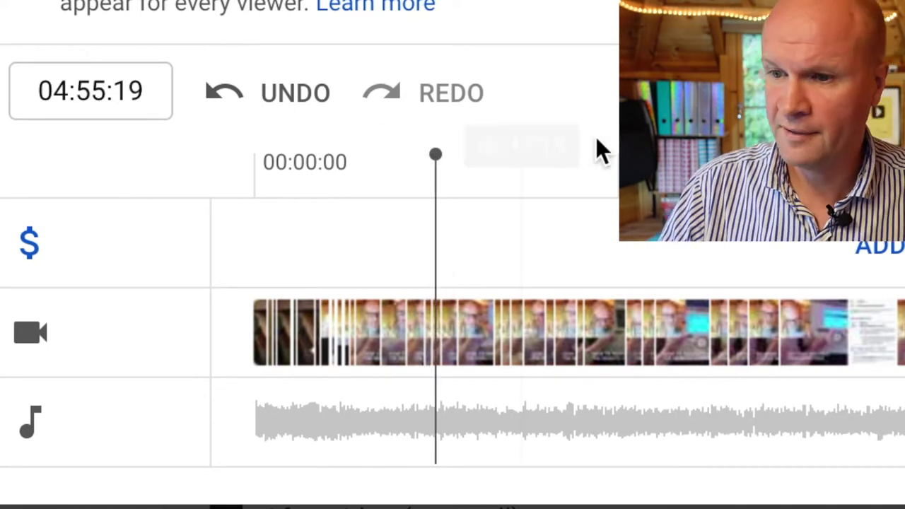
{"action": "left_click", "coordinate": [478, 300]}
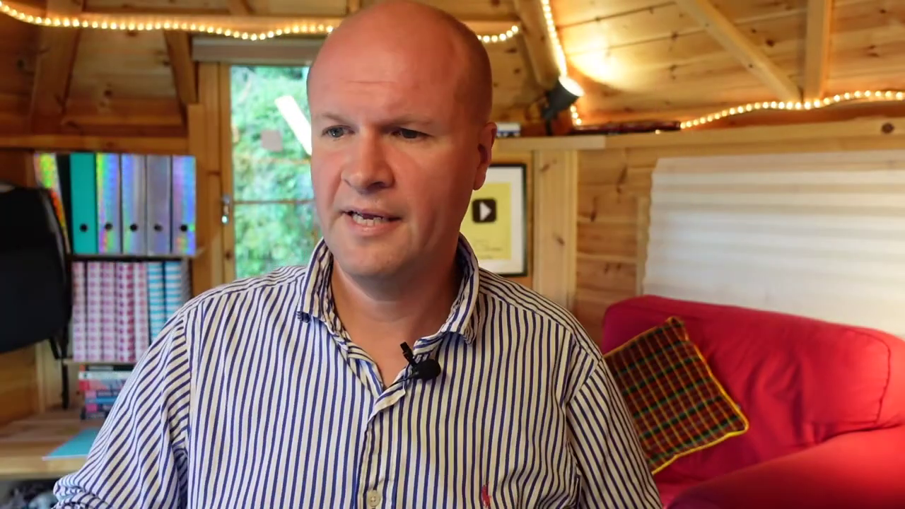
{"action": "left_click", "coordinate": [479, 299]}
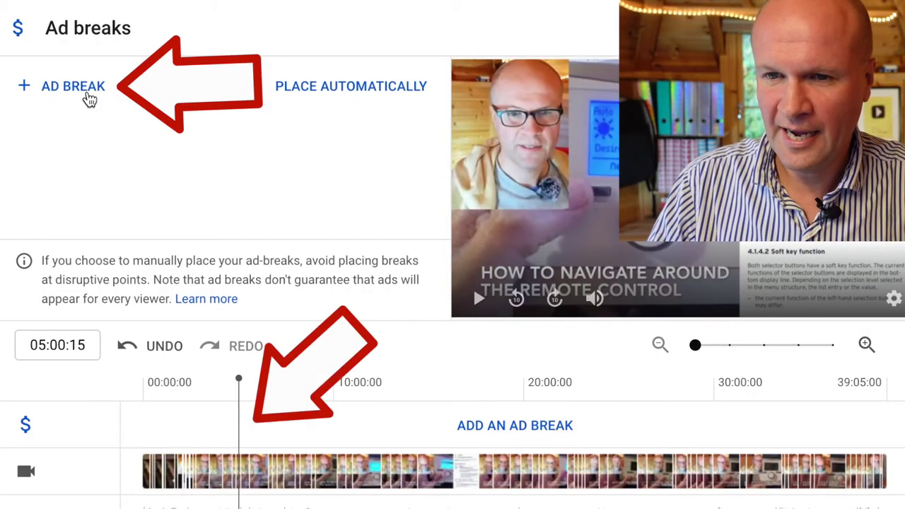
{"action": "left_click", "coordinate": [88, 99]}
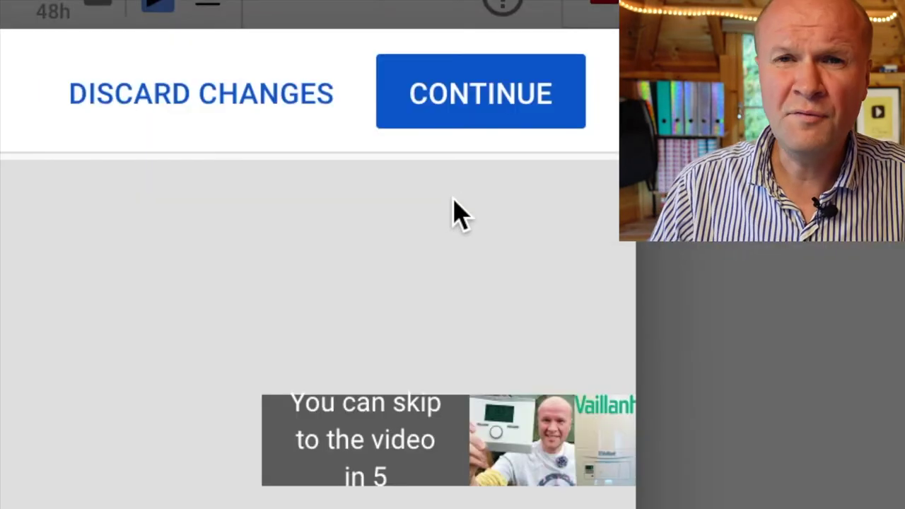
{"action": "left_click", "coordinate": [464, 115]}
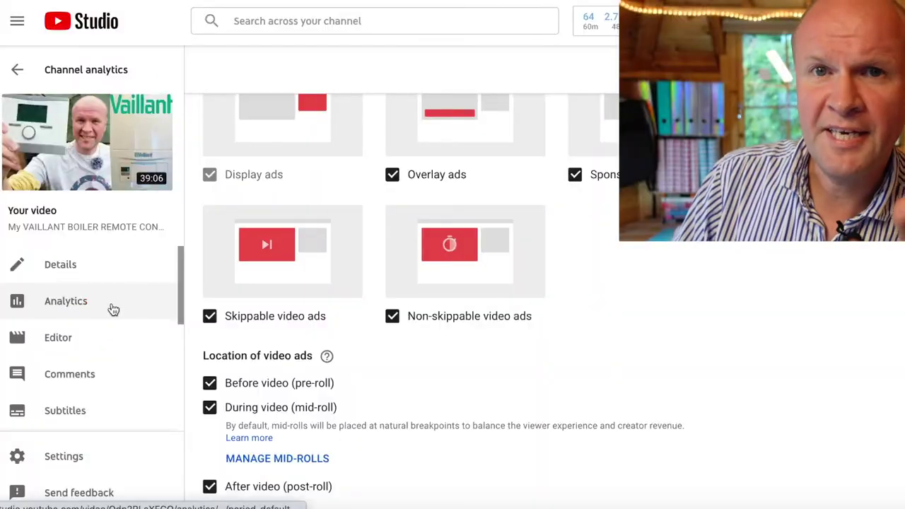
Step: Open the video's analytics and examine its audience retention
{"action": "left_click", "coordinate": [113, 310]}
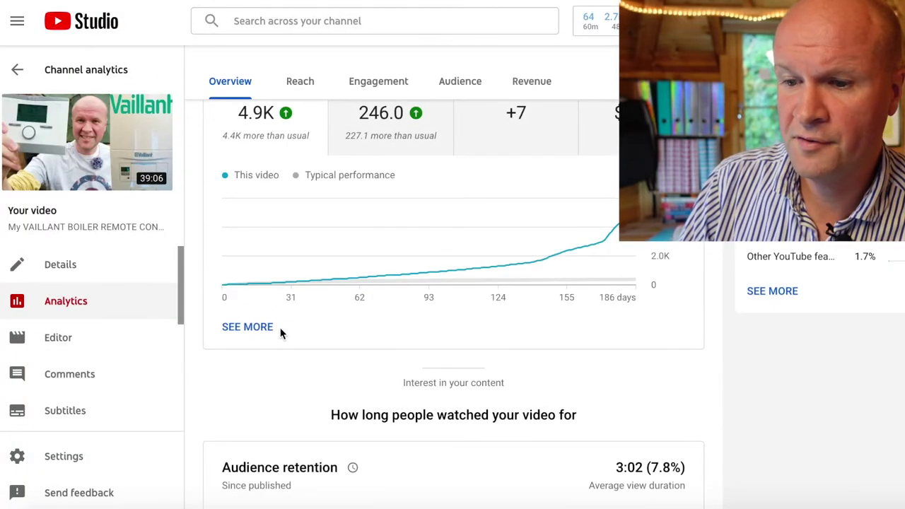
{"action": "scroll", "coordinate": [280, 333], "scroll_direction": "down", "scroll_amount": 3}
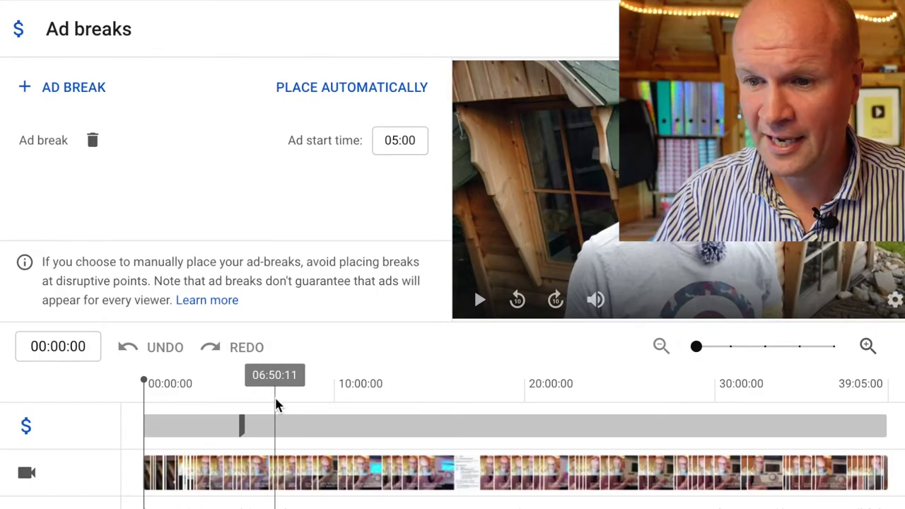
Step: Add an ad break at about 08:11 in the video's mid-roll manager
{"action": "left_click", "coordinate": [299, 403]}
{"action": "left_click", "coordinate": [480, 300]}
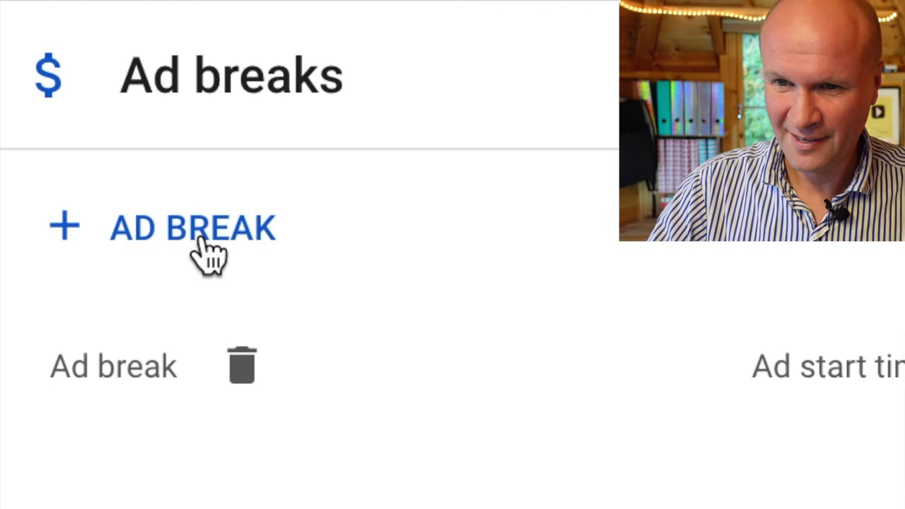
{"action": "left_click", "coordinate": [73, 87]}
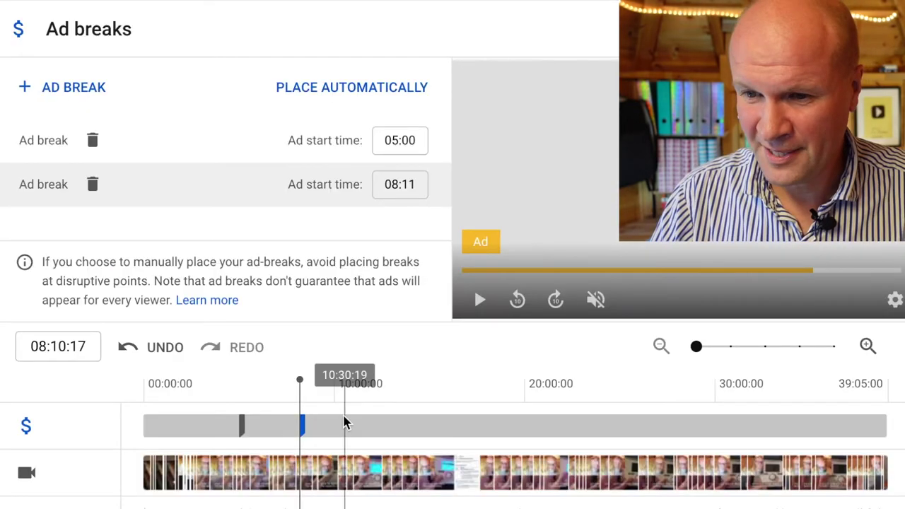
Step: Preview the video just before the 12-minute mark and add an ad break at about 11:58
{"action": "left_click", "coordinate": [373, 396]}
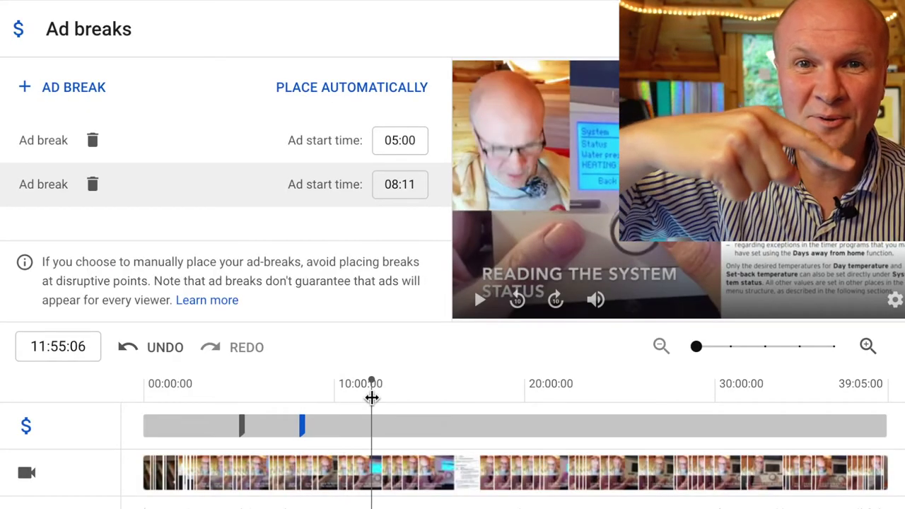
{"action": "left_click", "coordinate": [370, 401]}
{"action": "key", "text": "space"}
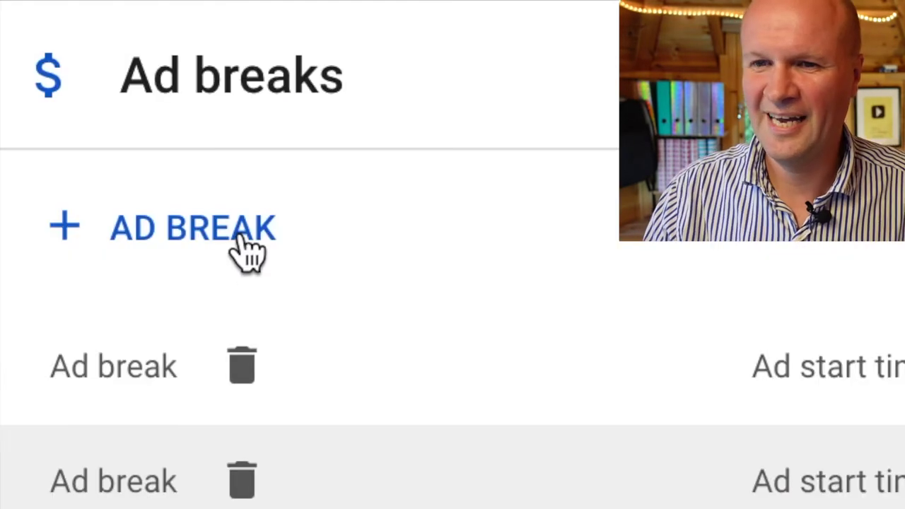
{"action": "left_click", "coordinate": [95, 89]}
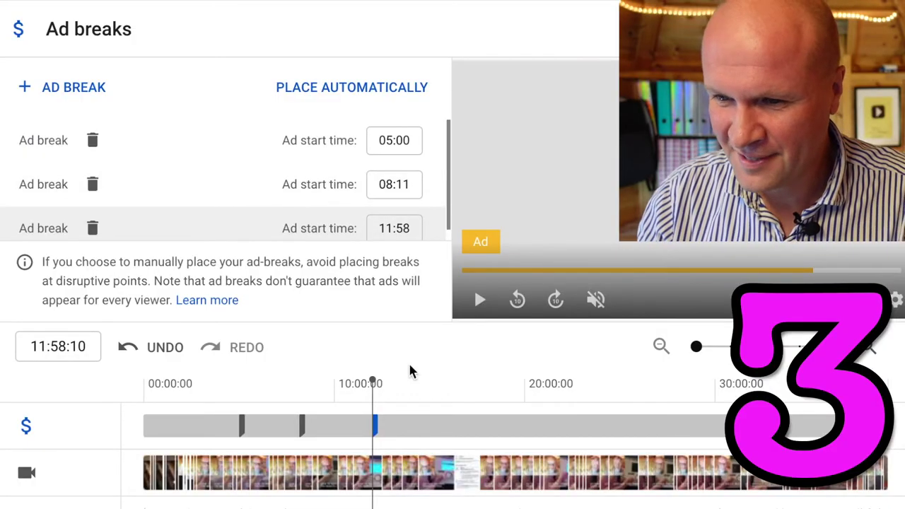
Step: Add two more ad breaks to the video, at about 14:58 and 18:06
{"action": "left_click", "coordinate": [428, 378]}
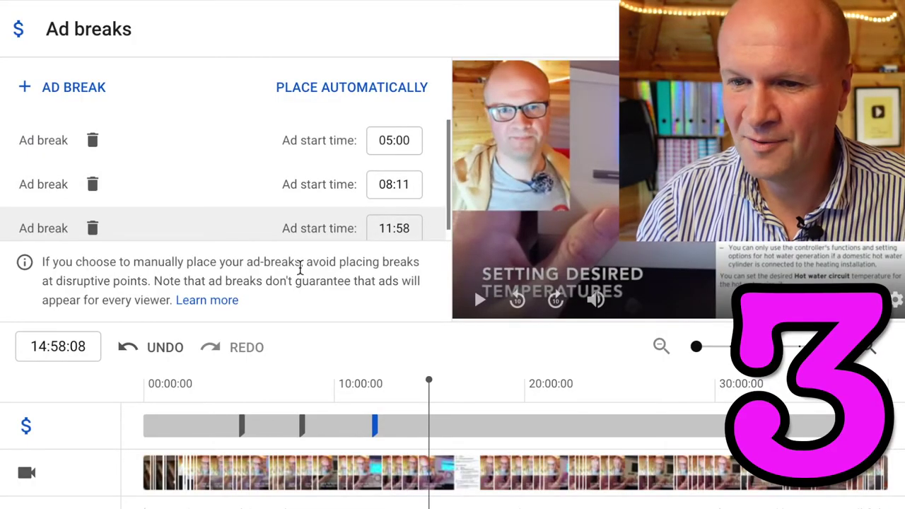
{"action": "left_click", "coordinate": [62, 90]}
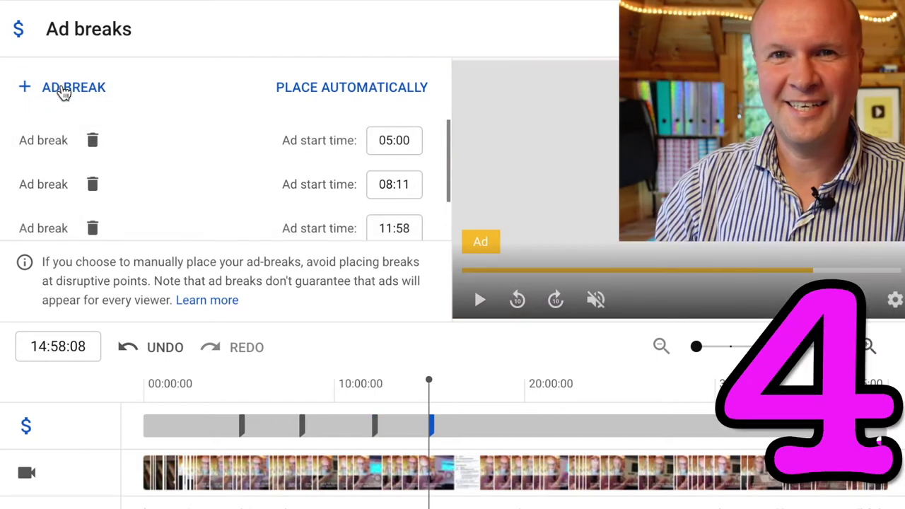
{"action": "left_click", "coordinate": [485, 398]}
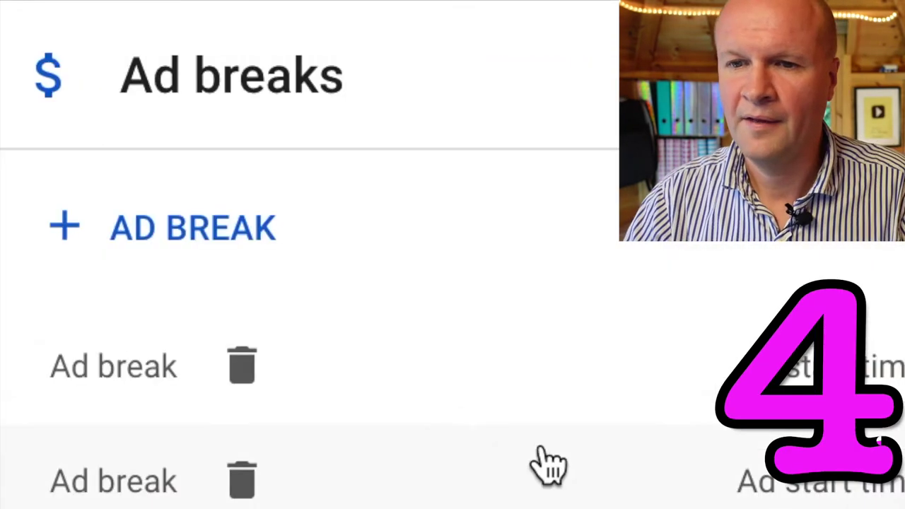
{"action": "left_click", "coordinate": [212, 230]}
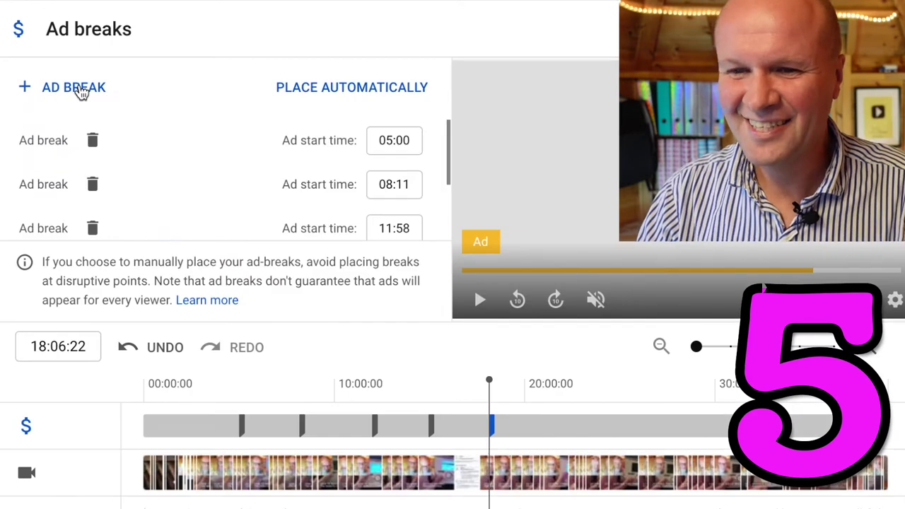
Step: Add ad breaks at about 21:00 and 23:50 and further ones roughly every three minutes up to the video's end
{"action": "left_click", "coordinate": [535, 391]}
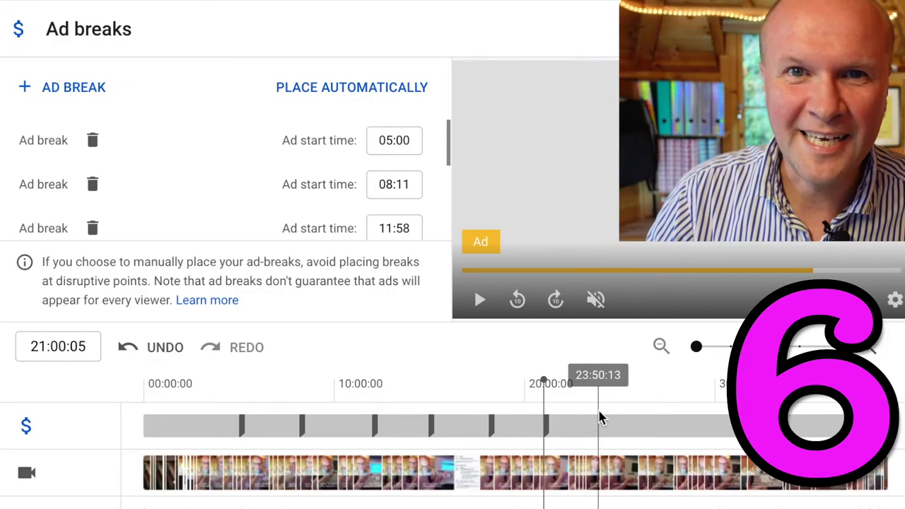
{"action": "left_click", "coordinate": [599, 417]}
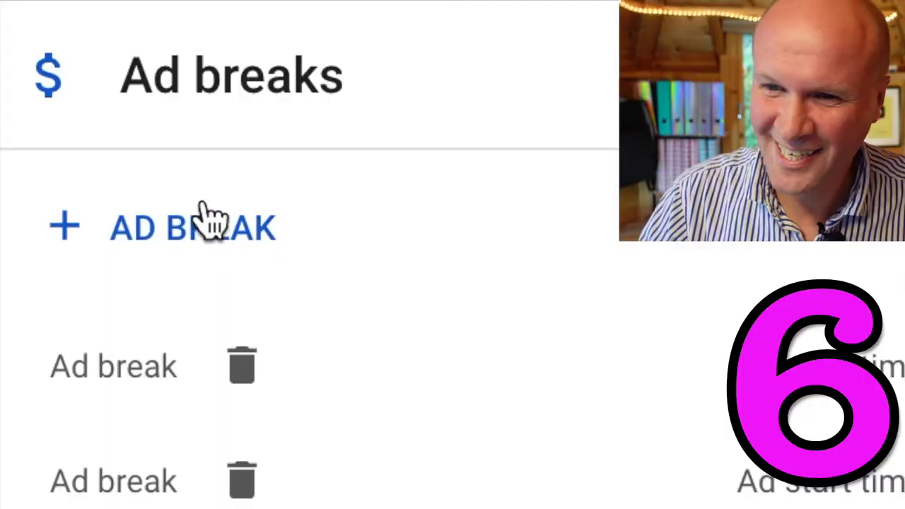
{"action": "left_click", "coordinate": [195, 237]}
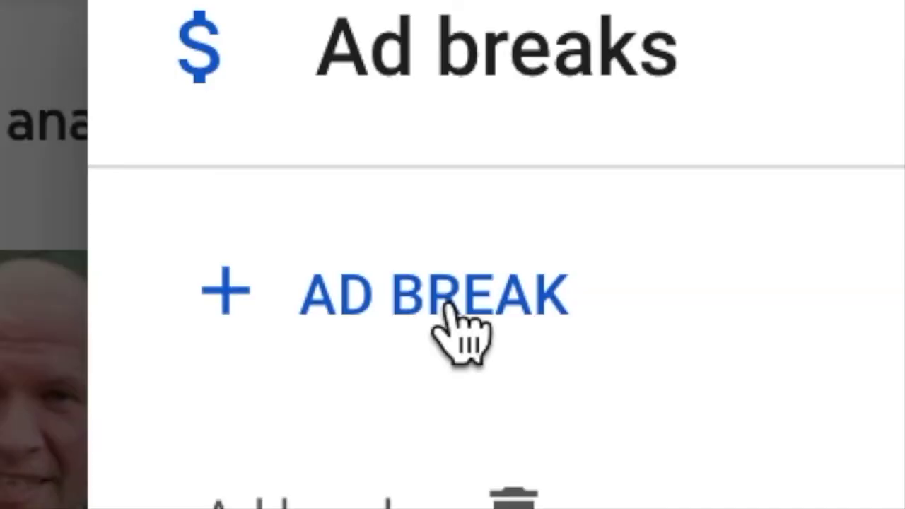
{"action": "left_click", "coordinate": [449, 304]}
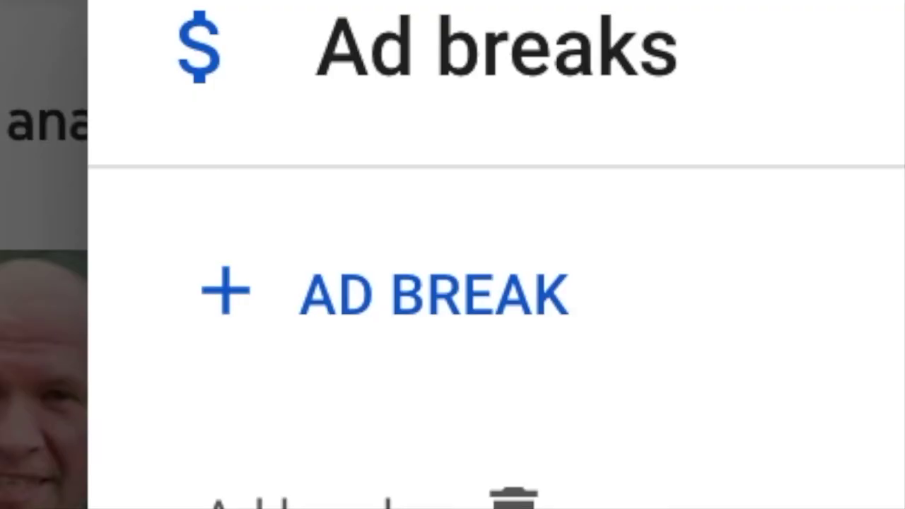
{"action": "left_click", "coordinate": [411, 322]}
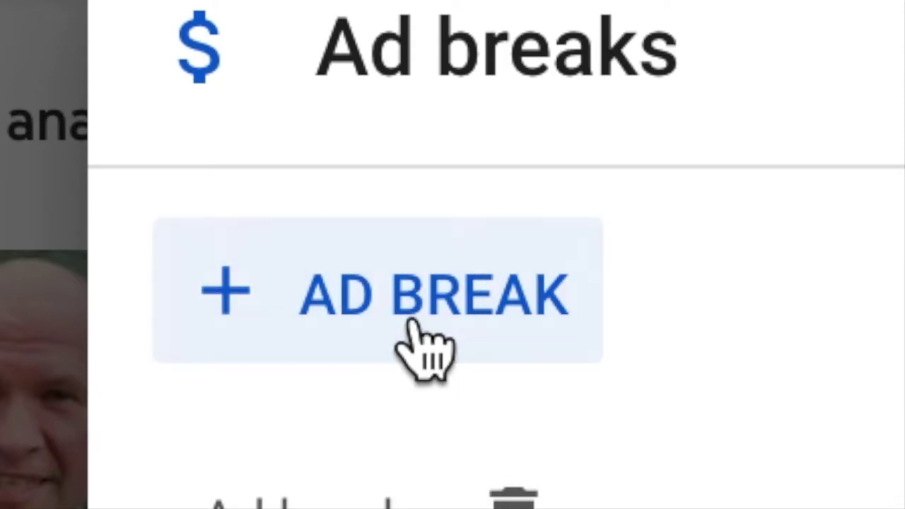
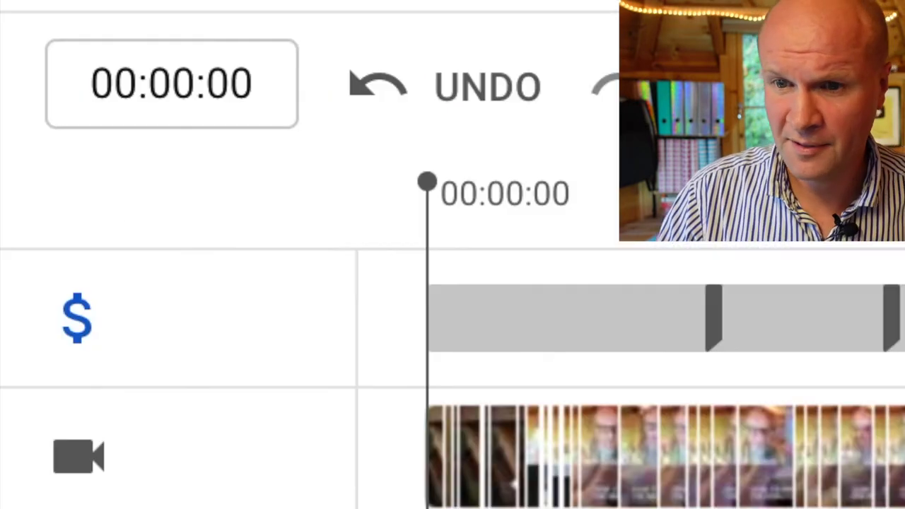
Step: Add an ad break at 00:00 and continue with the edited ad breaks back to the monetisation settings
{"action": "left_click", "coordinate": [61, 103]}
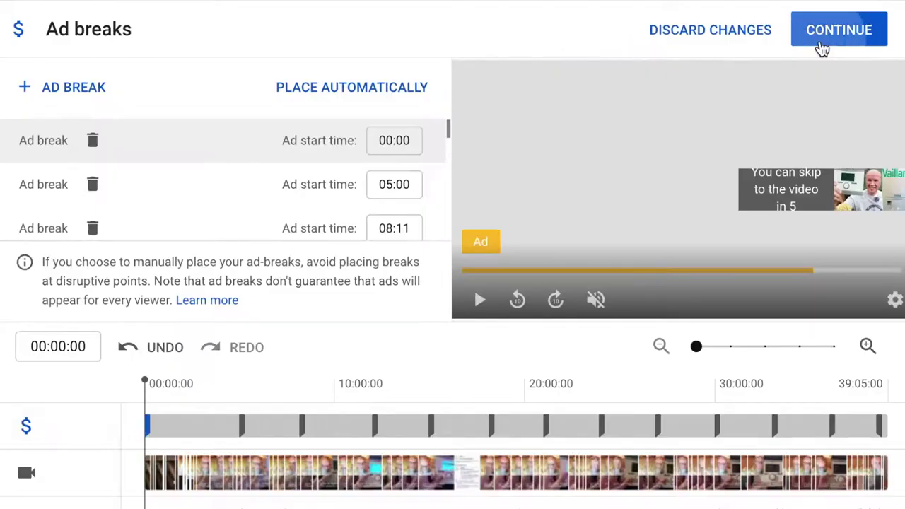
{"action": "left_click", "coordinate": [704, 105]}
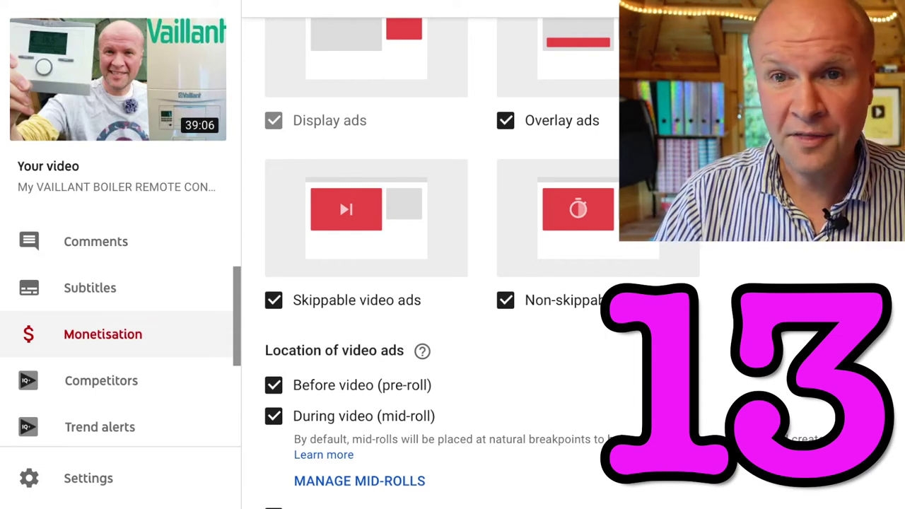
Step: Review the video's mid-roll settings and return to the channel analytics
{"action": "left_click", "coordinate": [386, 488]}
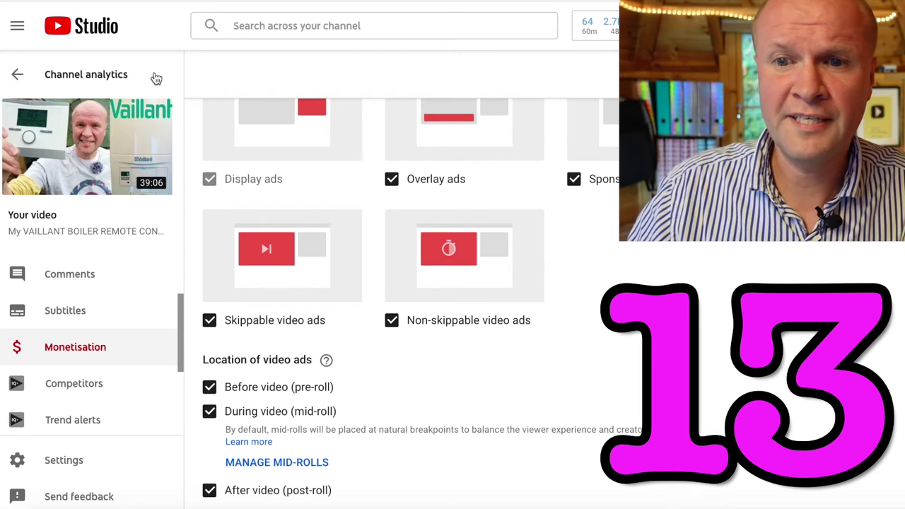
{"action": "left_click", "coordinate": [125, 86]}
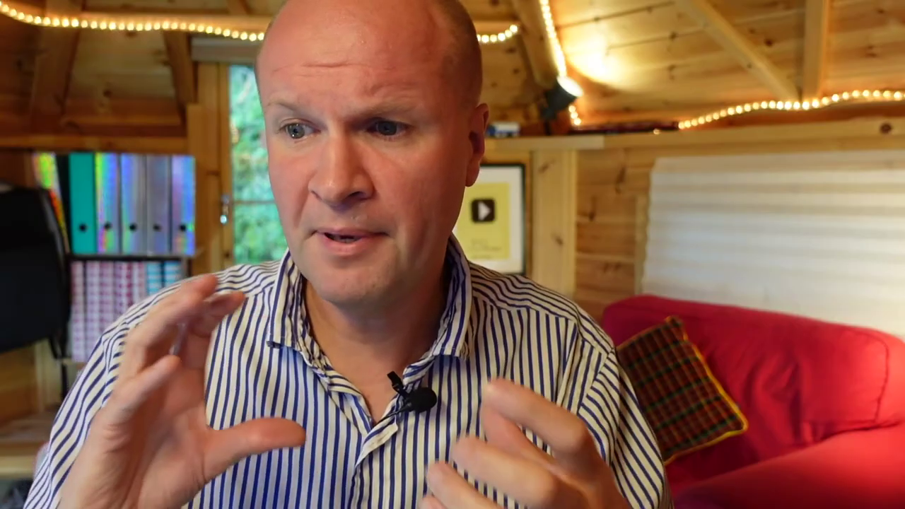